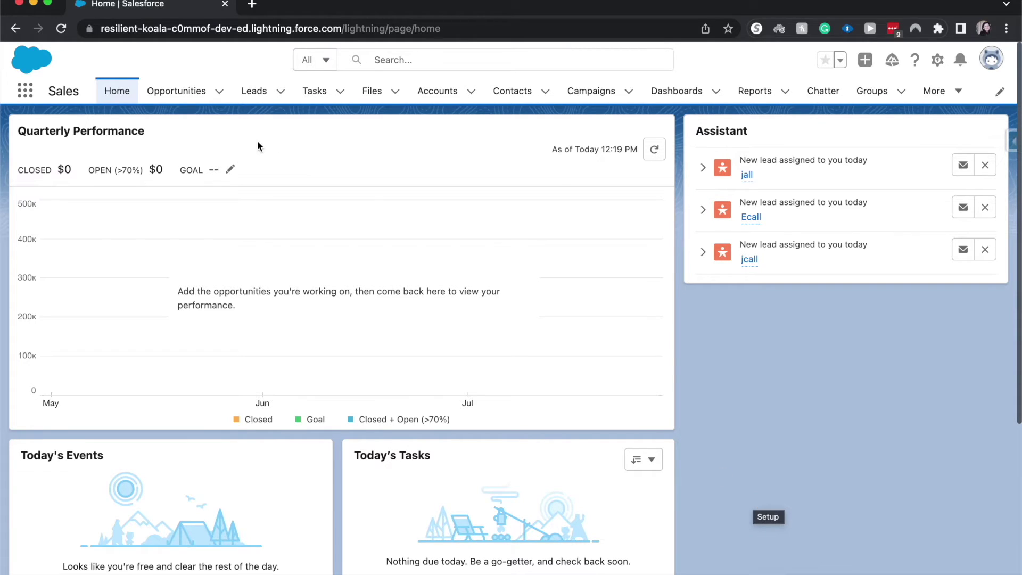
Step: Look at the Dickenson Mobile Generators opportunity, then return to the Sales home page
left_click(179, 87)
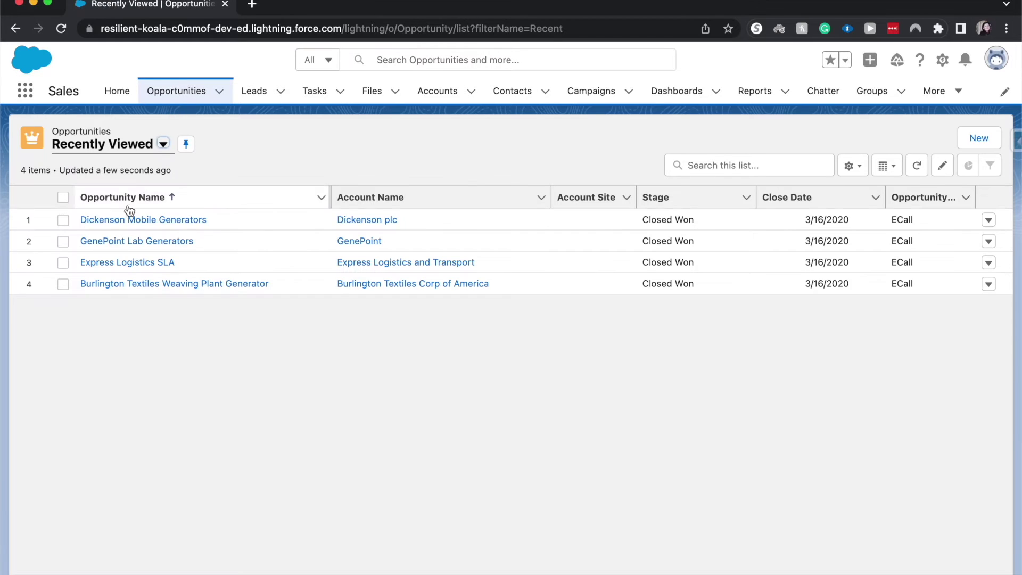
left_click(119, 219)
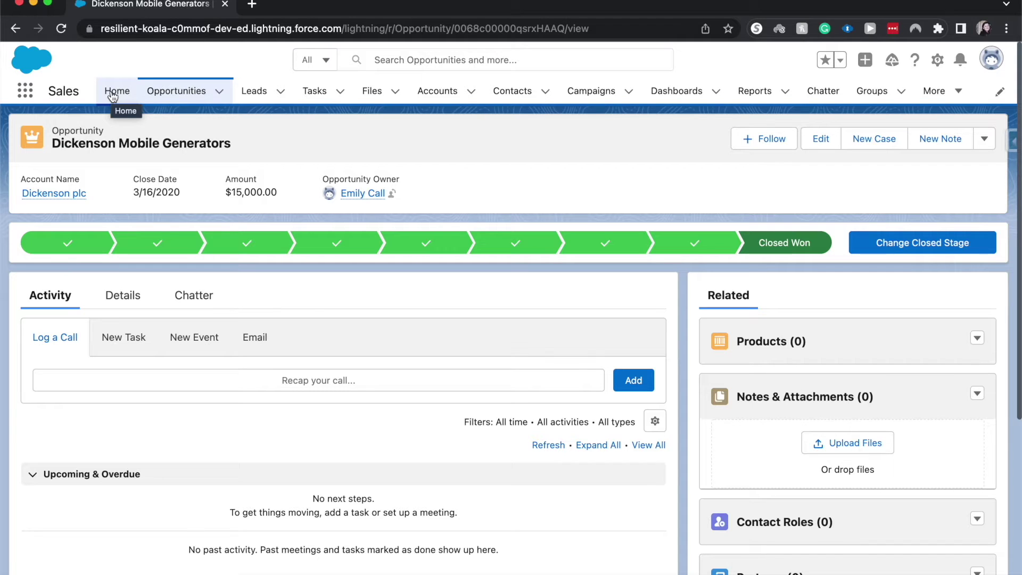
left_click(112, 93)
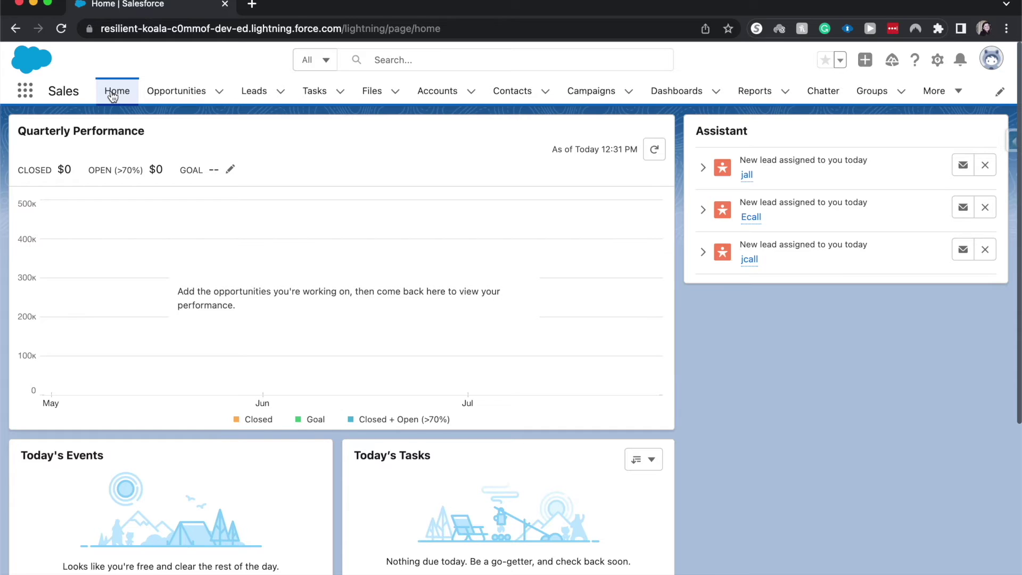
Step: Search Setup Quick Find for 'path' and open Path Settings
left_click(112, 96)
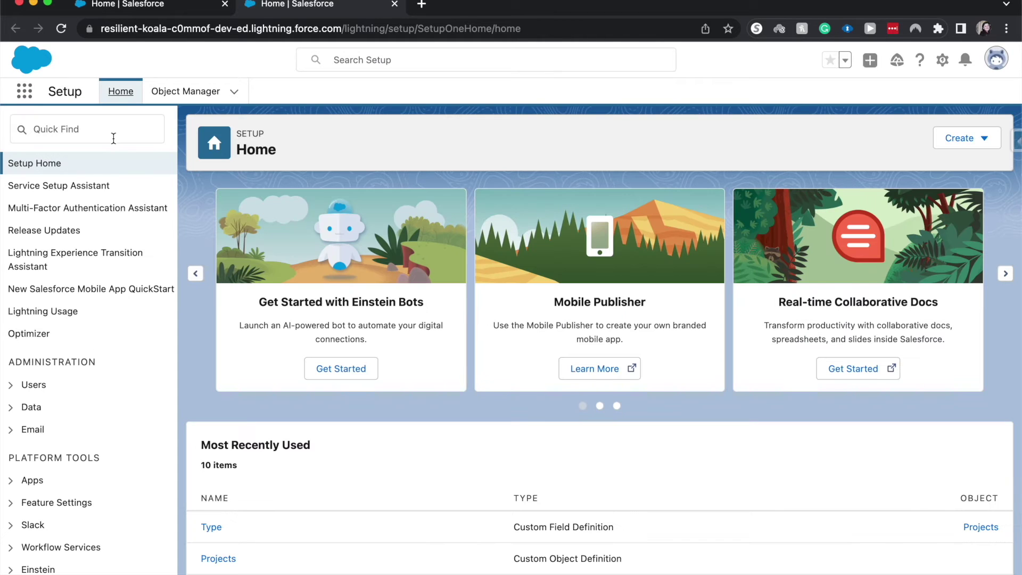
left_click(113, 138)
type("path")
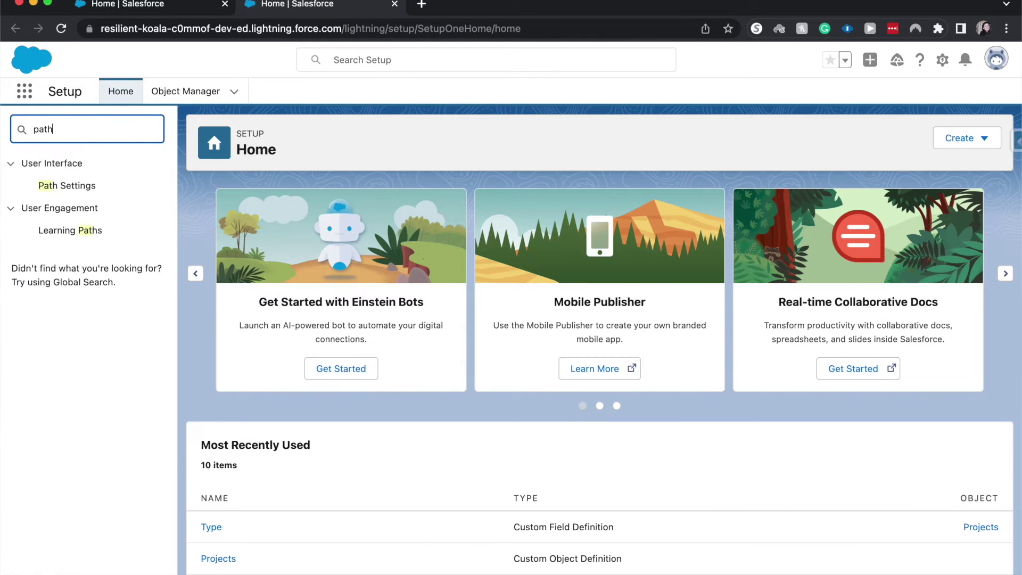
left_click(95, 189)
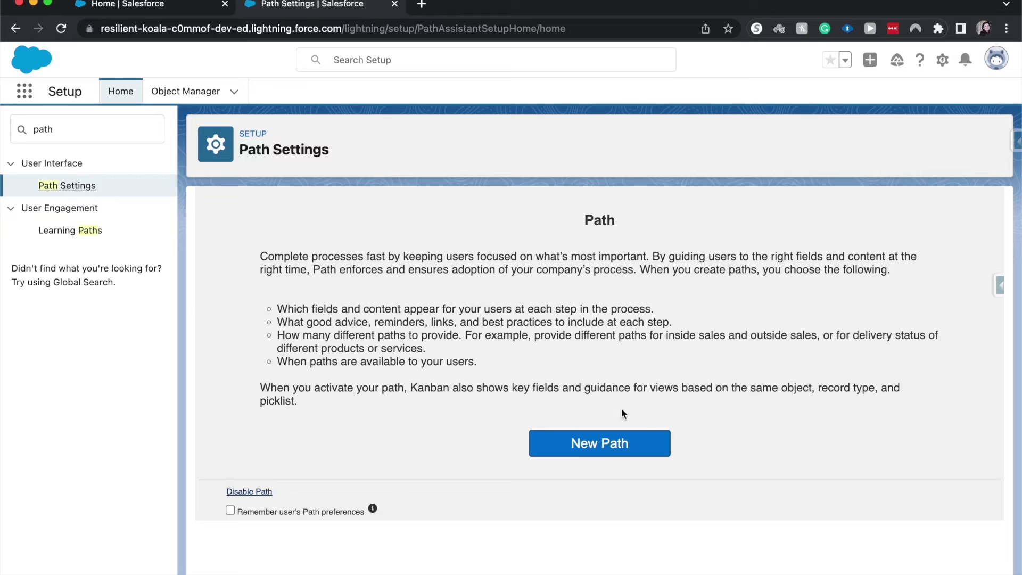
Step: Start a new path named 'Projects Path'
left_click(562, 453)
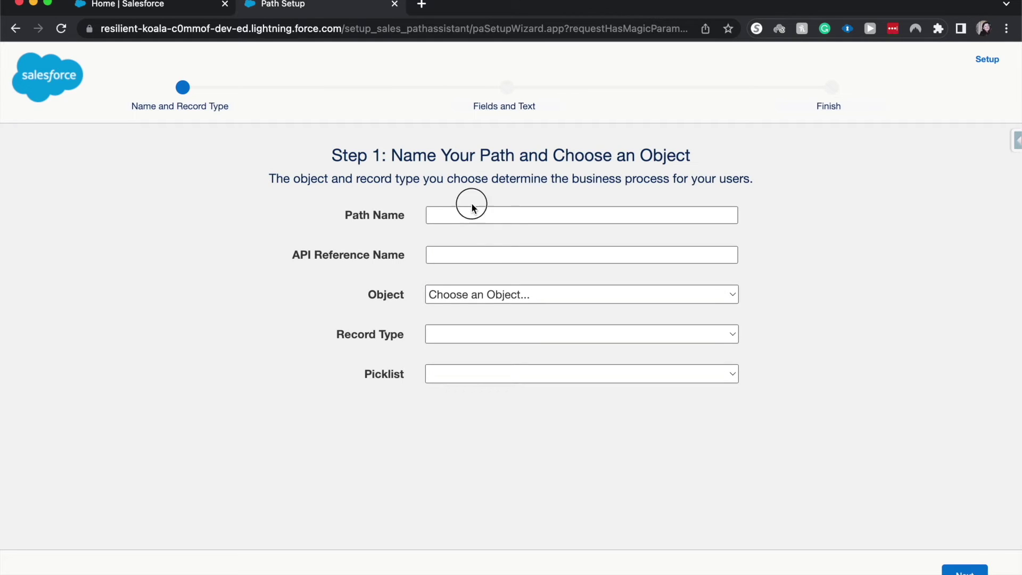
left_click(451, 210)
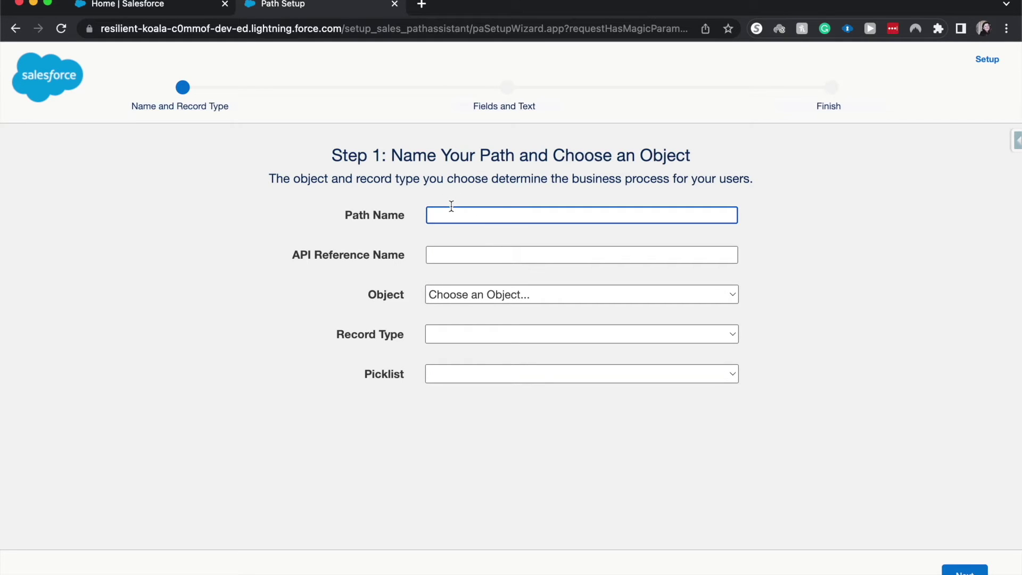
type("Projects Path")
key("Tab")
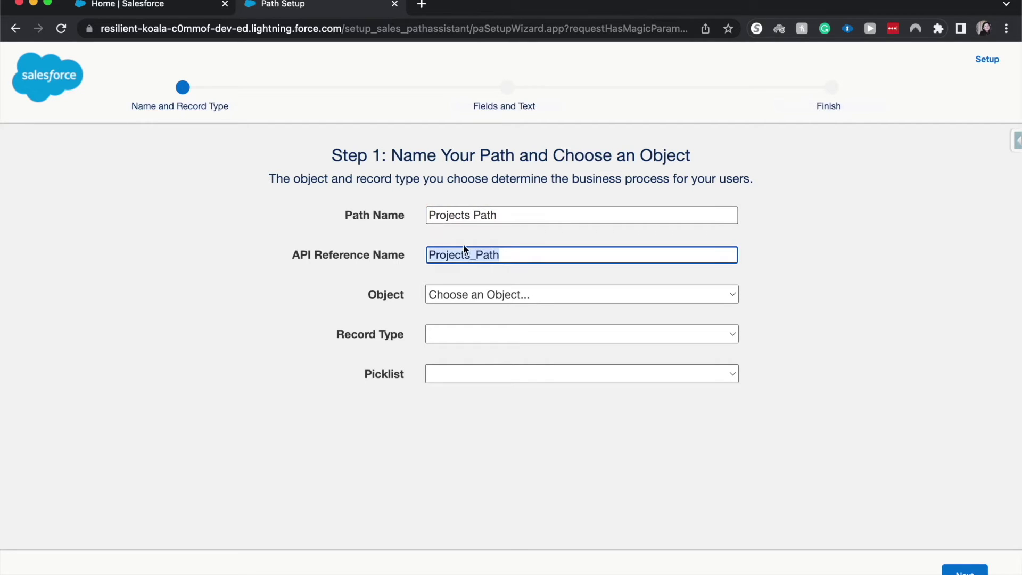
left_click(468, 255)
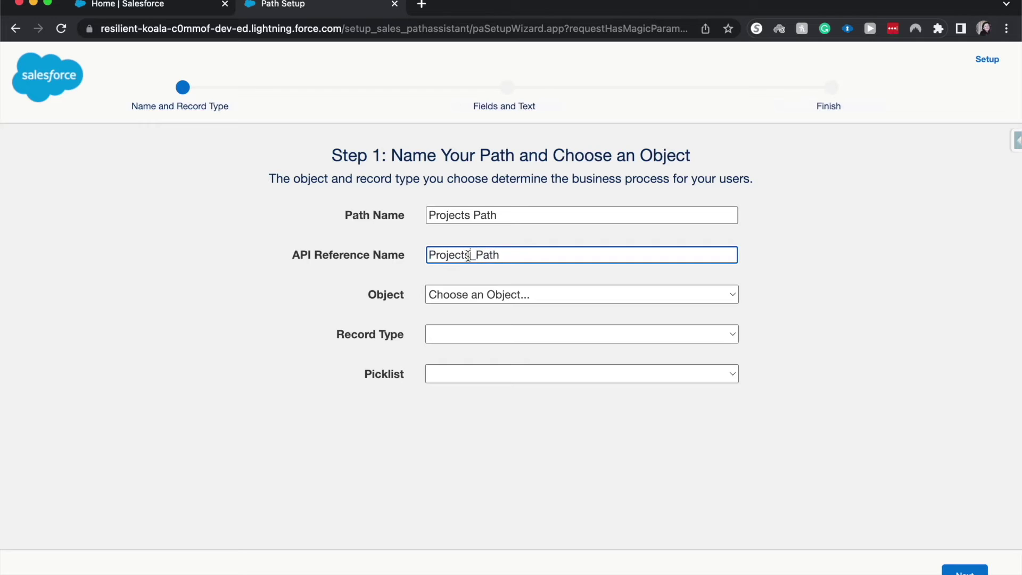
Step: Base the path on the Projects object, Marketing Record Type and Statues picklist
left_click(438, 293)
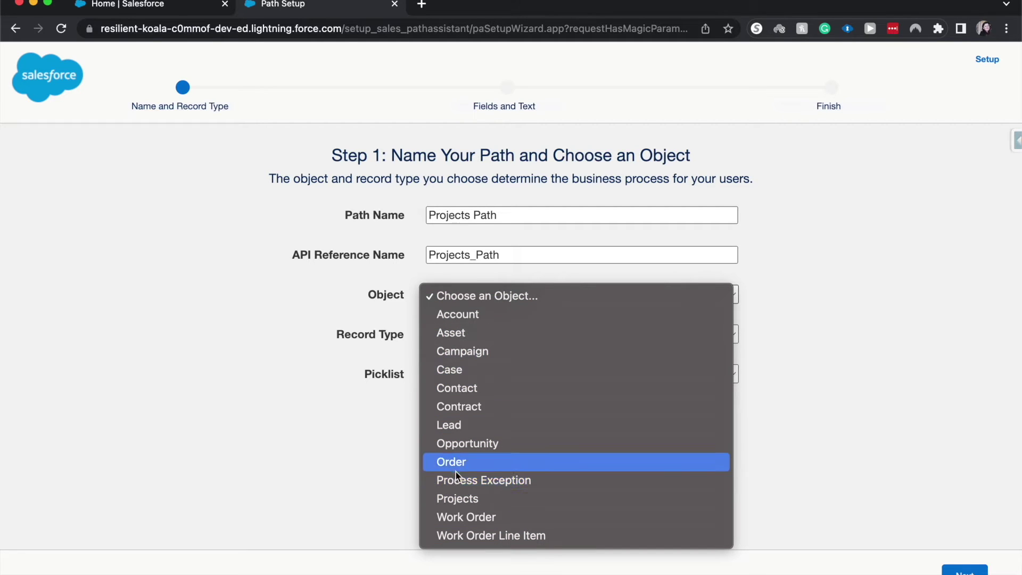
left_click(452, 498)
left_click(473, 333)
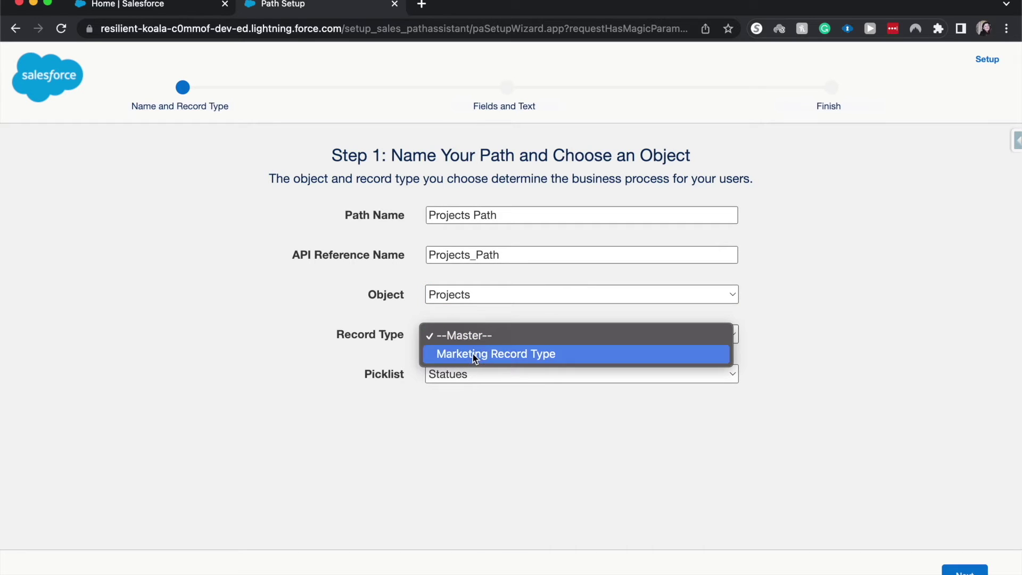
left_click(473, 354)
left_click(535, 378)
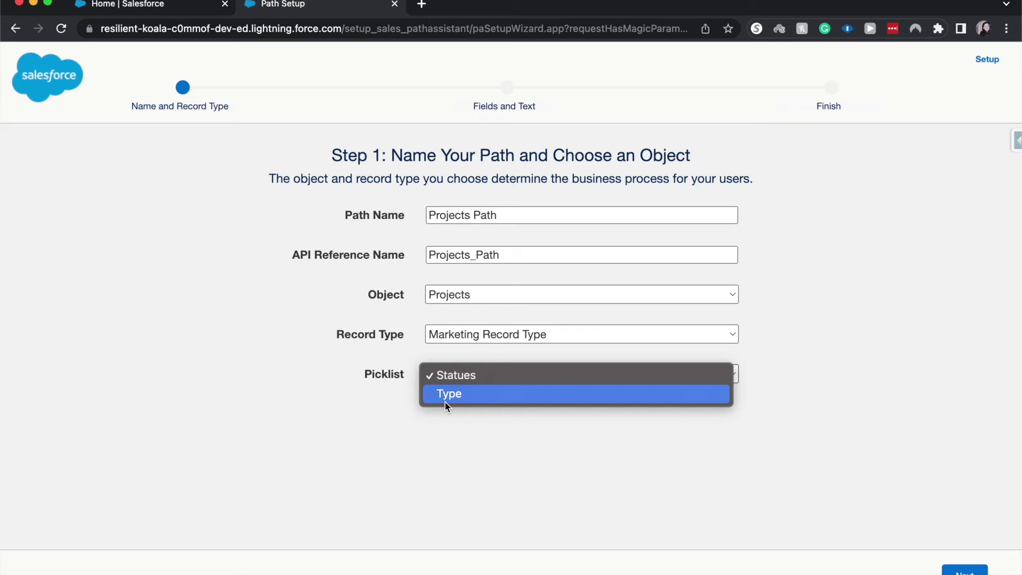
left_click(477, 378)
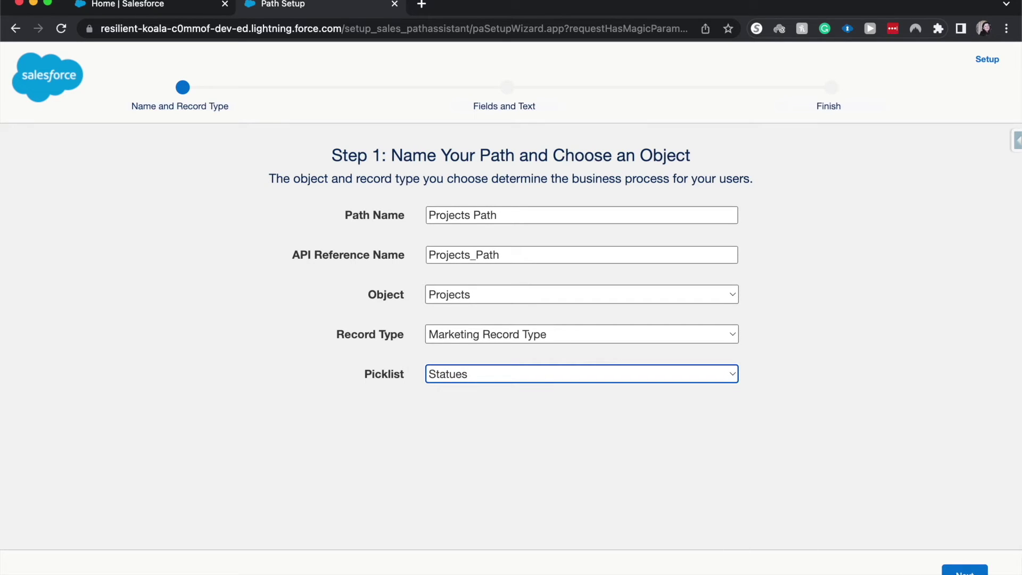
left_click(964, 570)
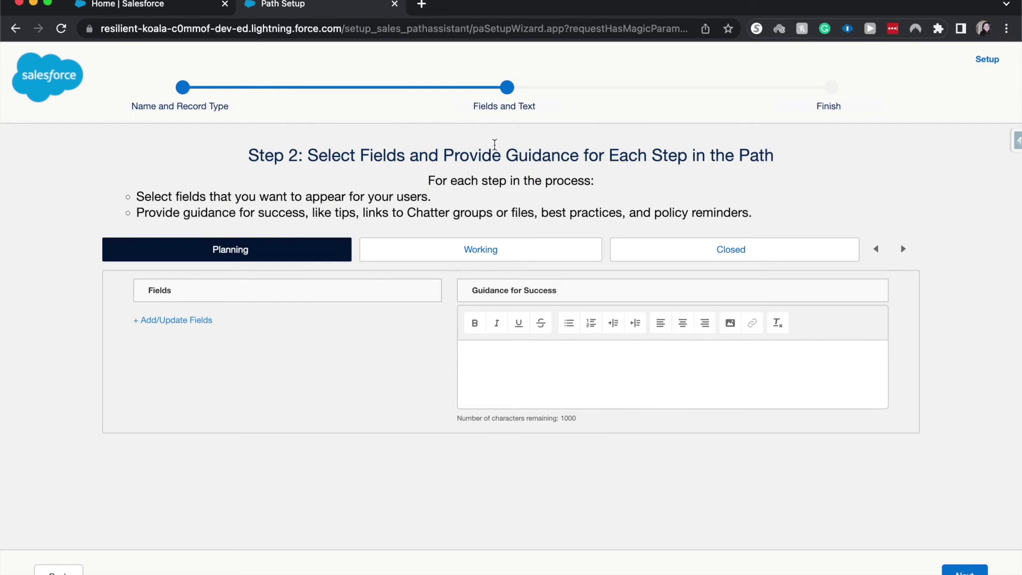
Step: Give the Planning stage guidance lines 'User stories completed' and 'User Stories assined'
left_click_drag(387, 155, 543, 181)
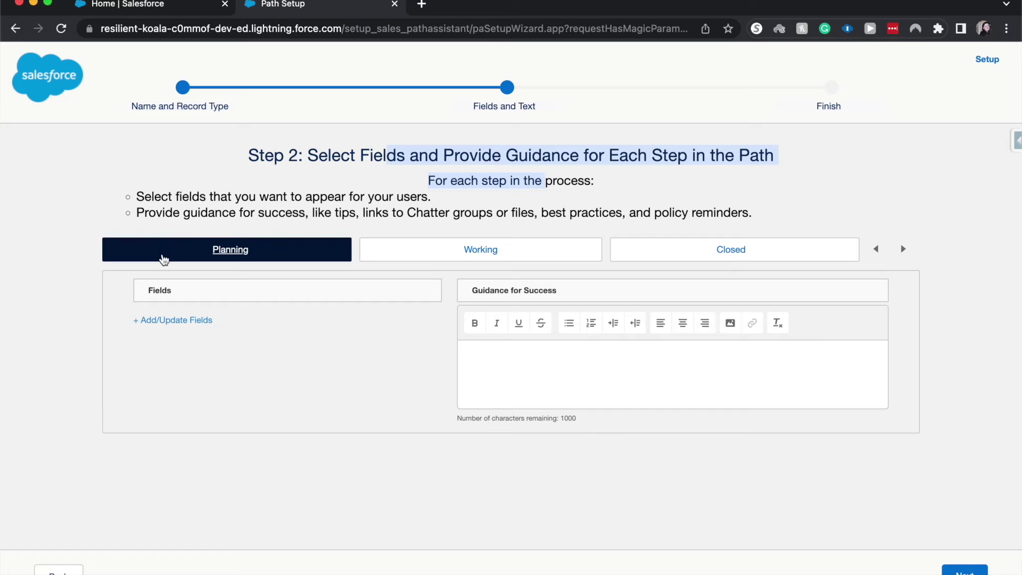
left_click(467, 371)
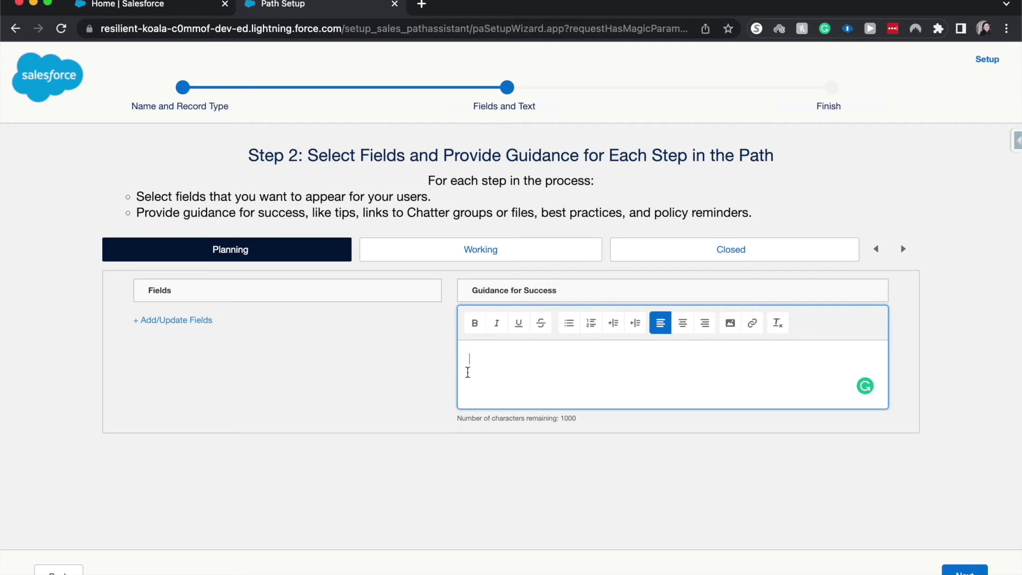
type("User stories complete")
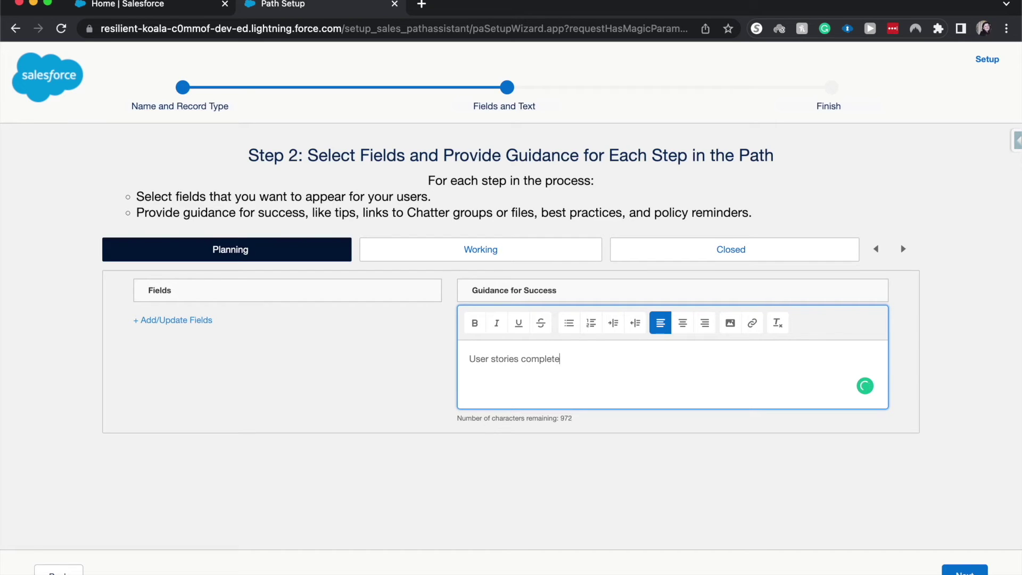
type("d")
key("Return")
type("User Stories assined")
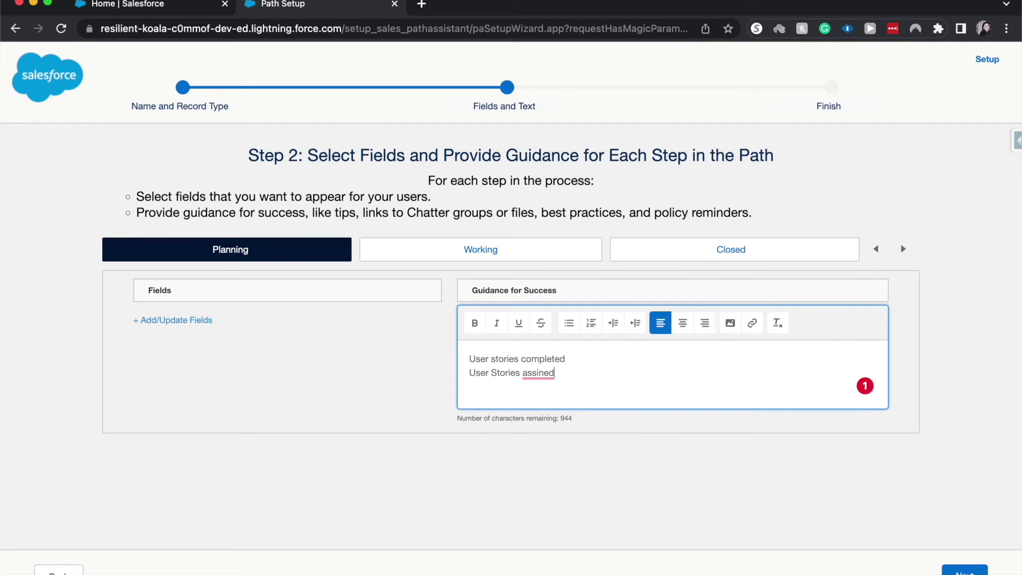
left_click(964, 570)
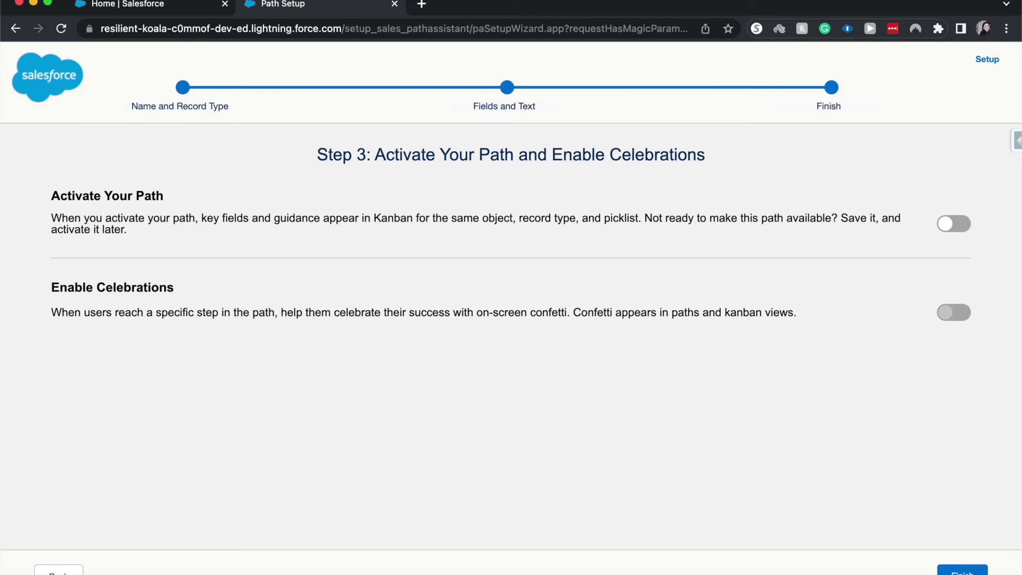
left_click(58, 570)
Step: Give the Working stage guidance 'Completing tasks in the user stories'
left_click(411, 245)
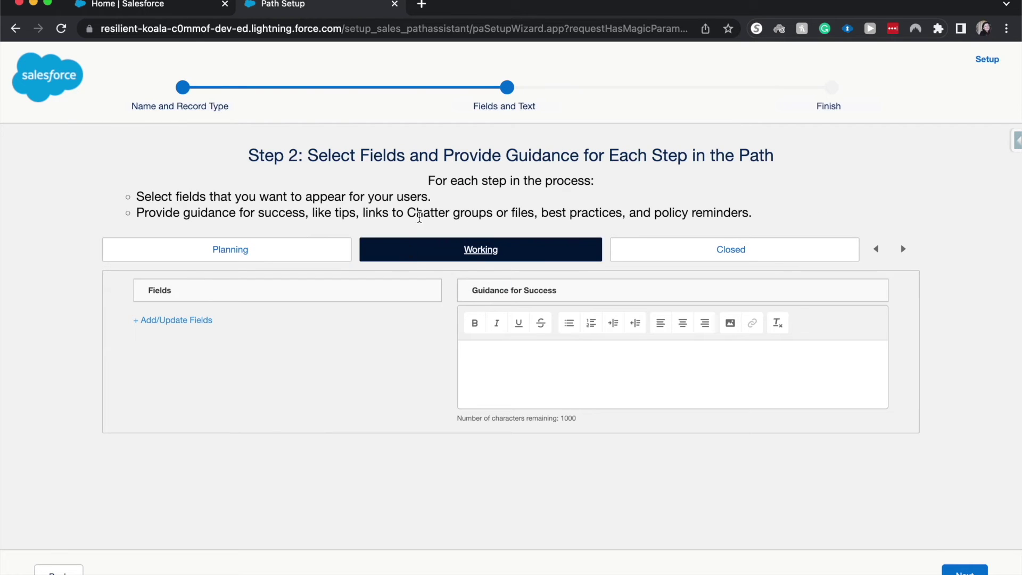
left_click(520, 343)
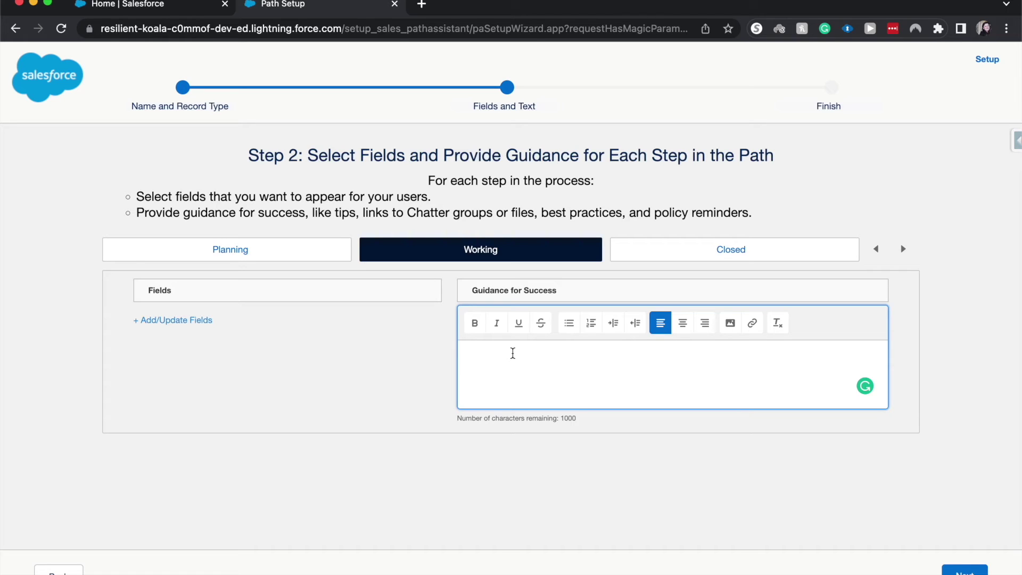
type("Completing tasks in")
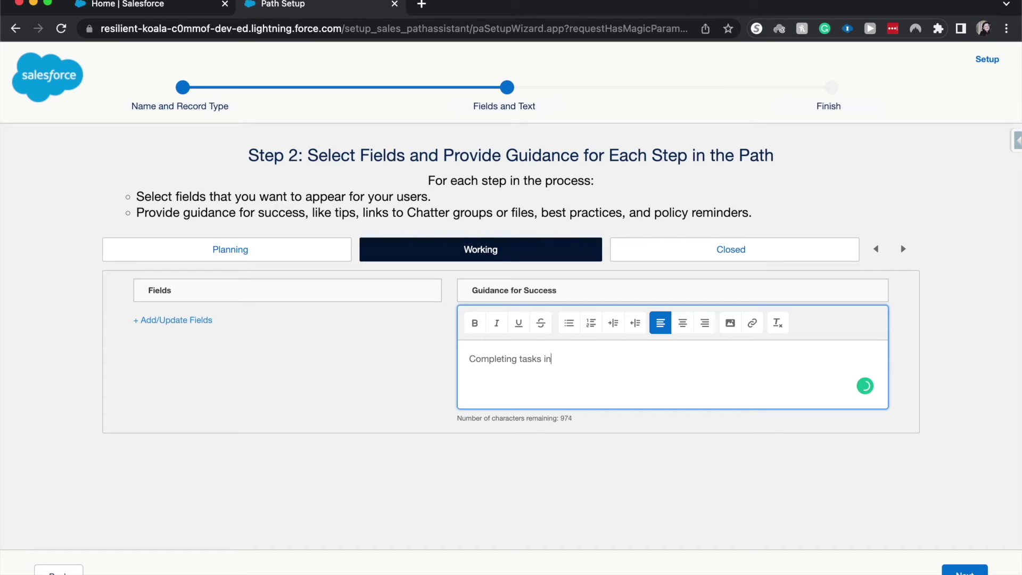
type(" the user storeis")
key("BackSpace")
key("BackSpace")
key("BackSpace")
type("ies")
Step: Give the Closed stage guidance 'All user stories have been completed and tested'
left_click(648, 261)
left_click(632, 358)
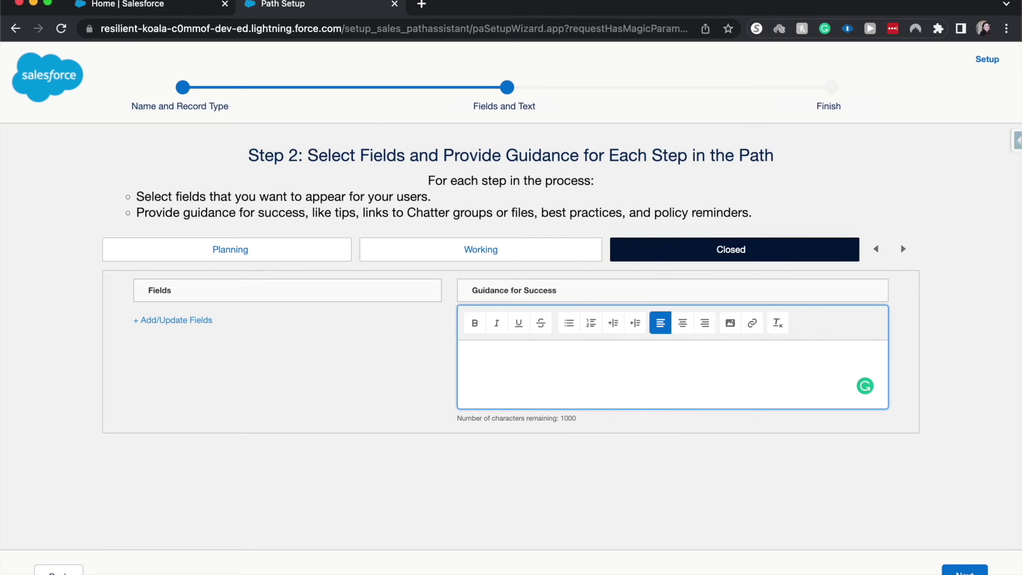
type("All users storeis have be")
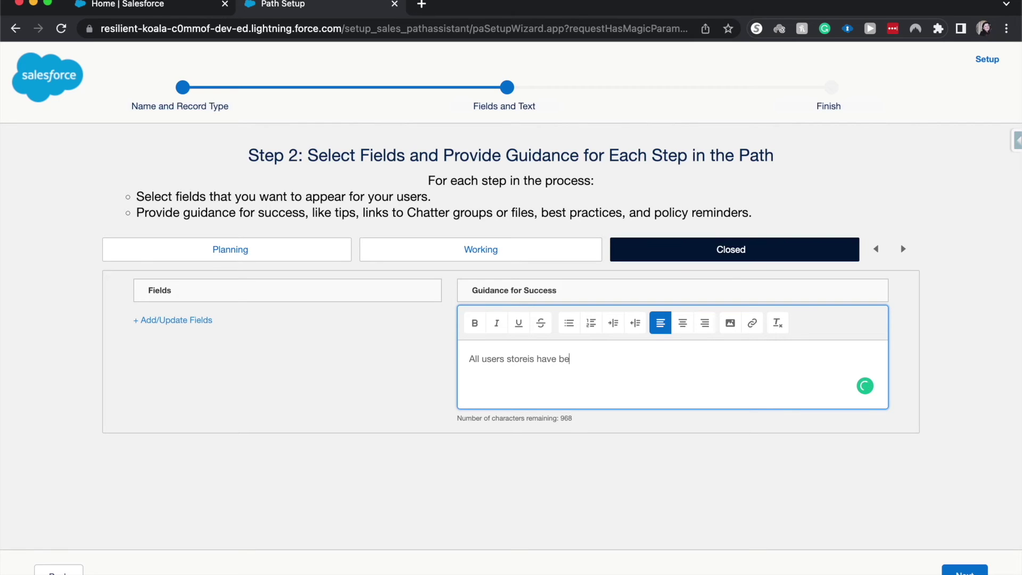
type("en completed and tested")
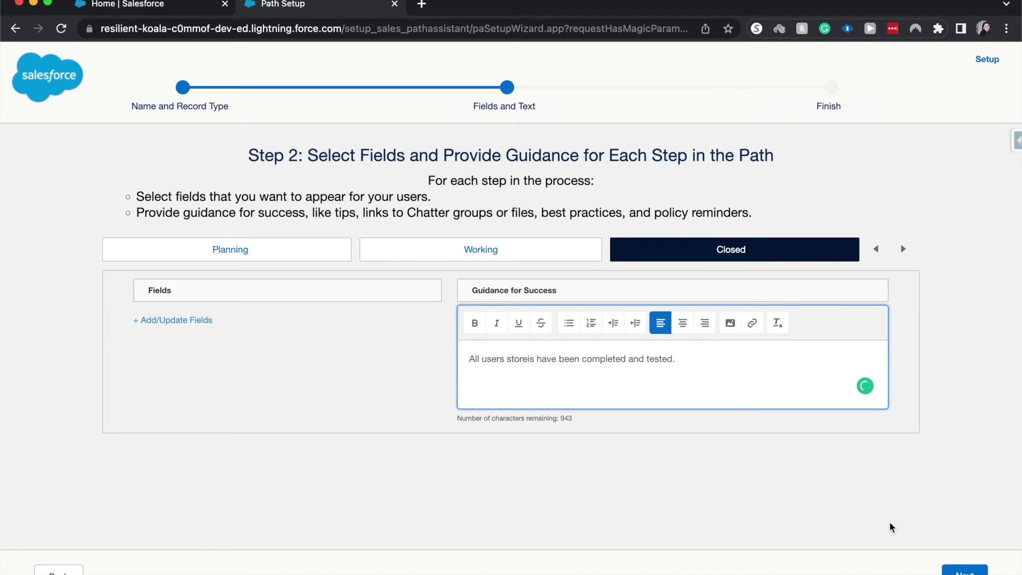
left_click(964, 569)
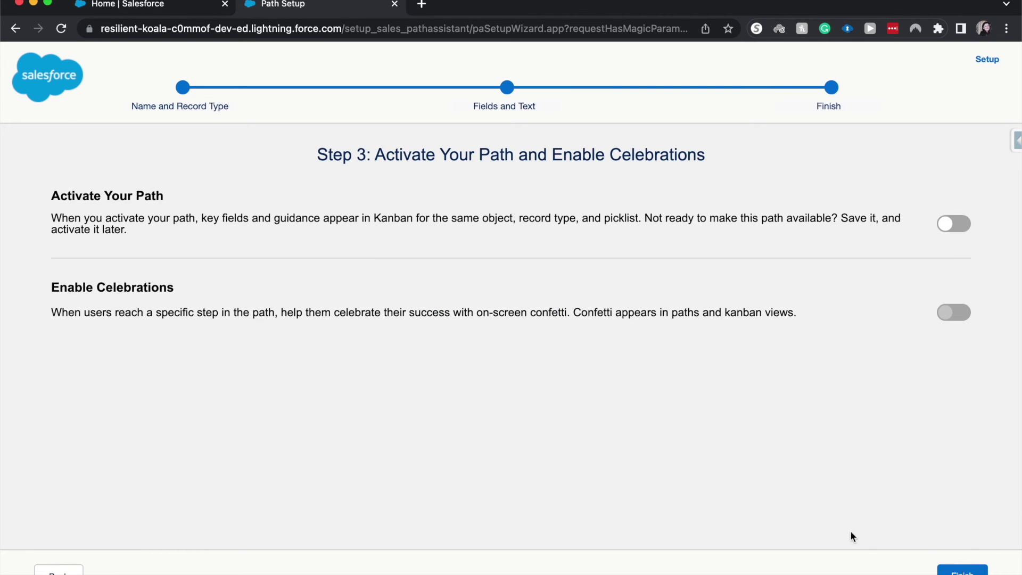
Step: Activate the path and celebrate Planning, Working and Closed with Always frequency
left_click(967, 223)
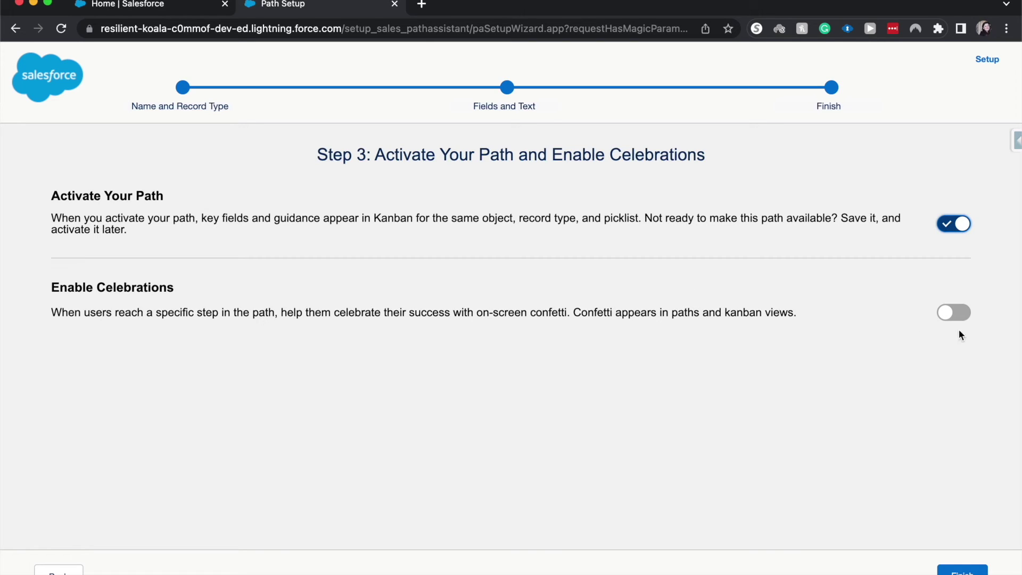
left_click(961, 315)
left_click(502, 366)
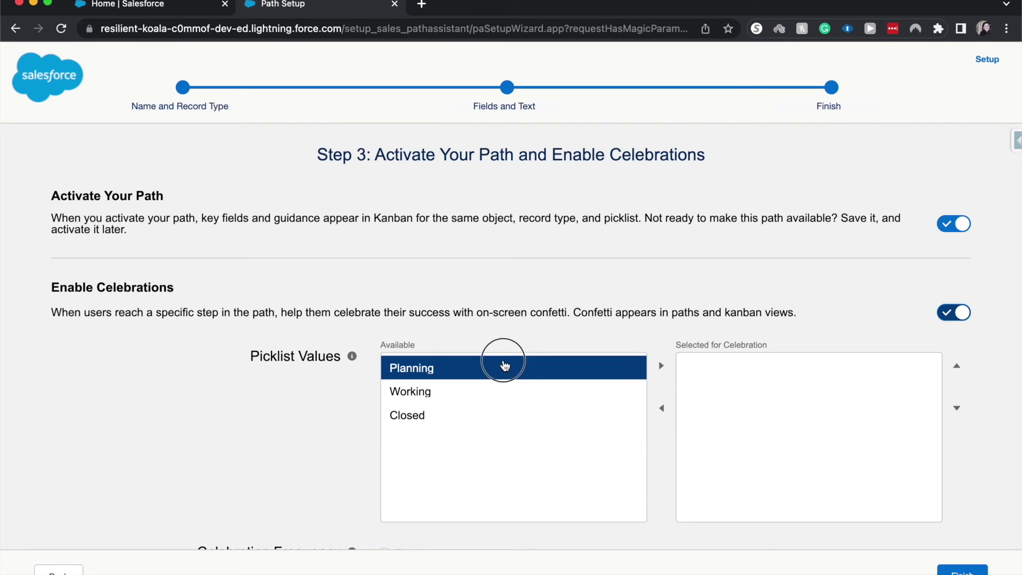
key("shift+Down")
key("shift+Down")
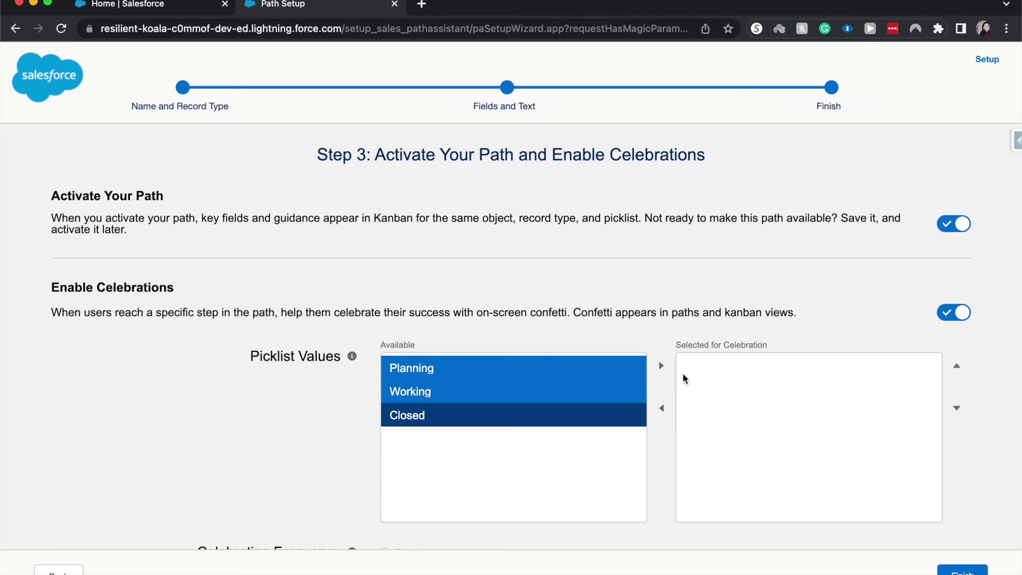
left_click(661, 365)
scroll(683, 387, "down", 2)
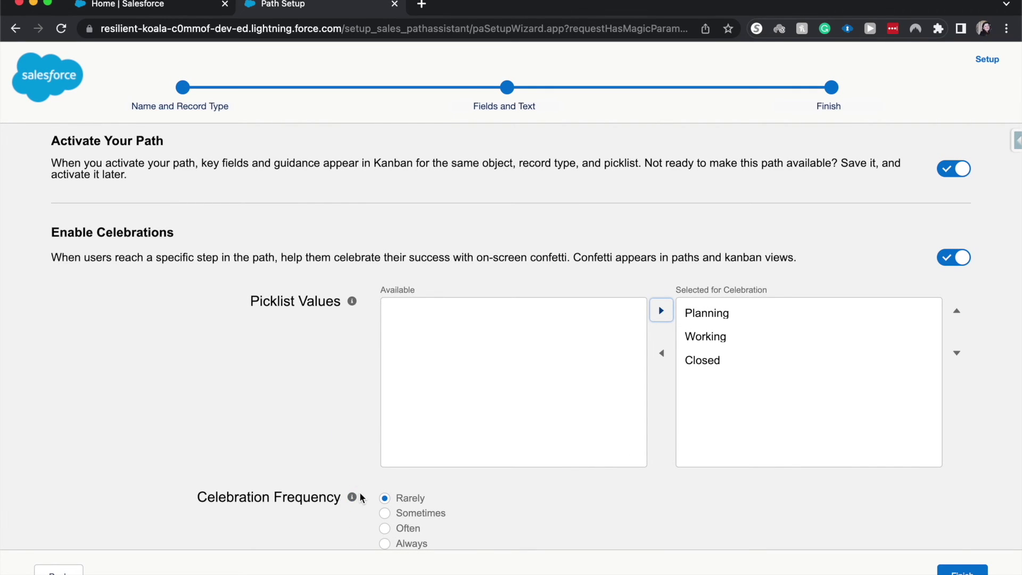
mouse_move(352, 503)
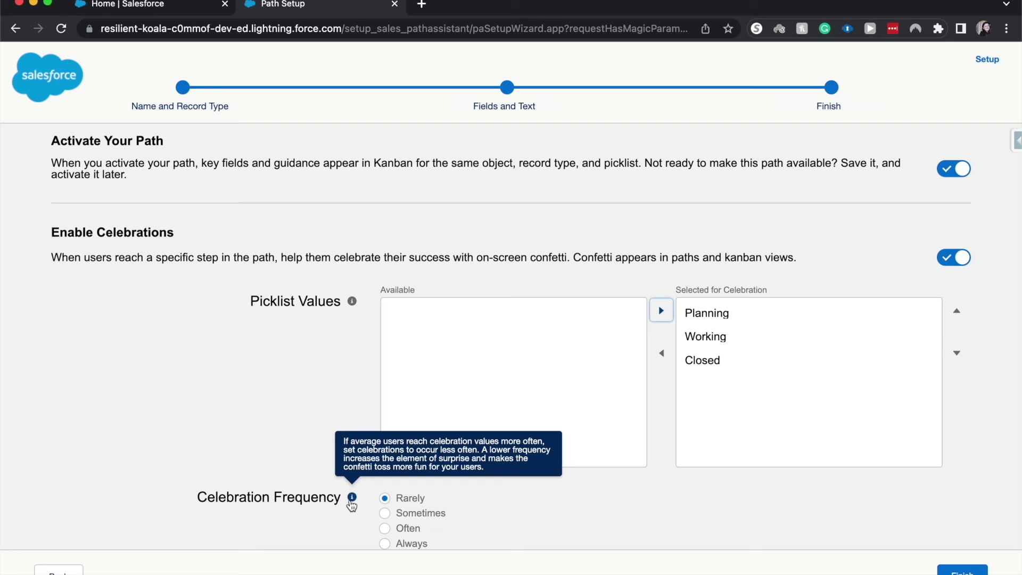
left_click(385, 542)
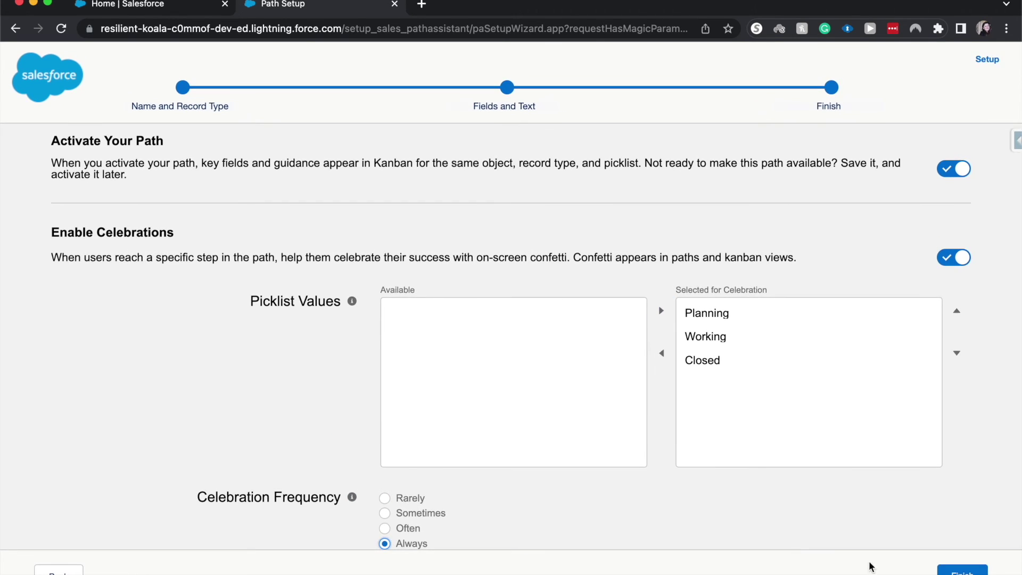
left_click(962, 570)
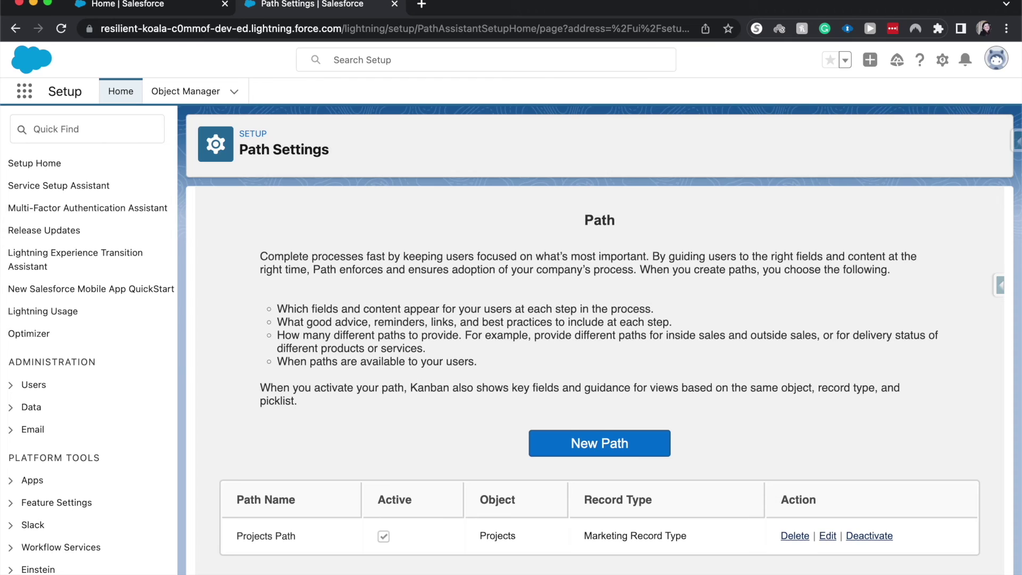
Step: Scroll Path Settings to review the active Projects Path row
scroll(964, 556, "down", 1)
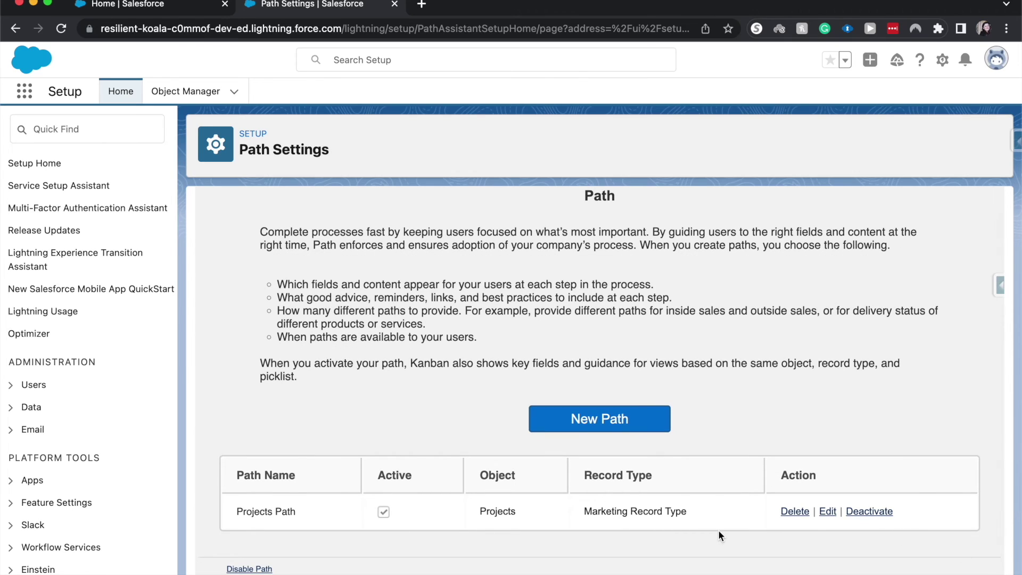